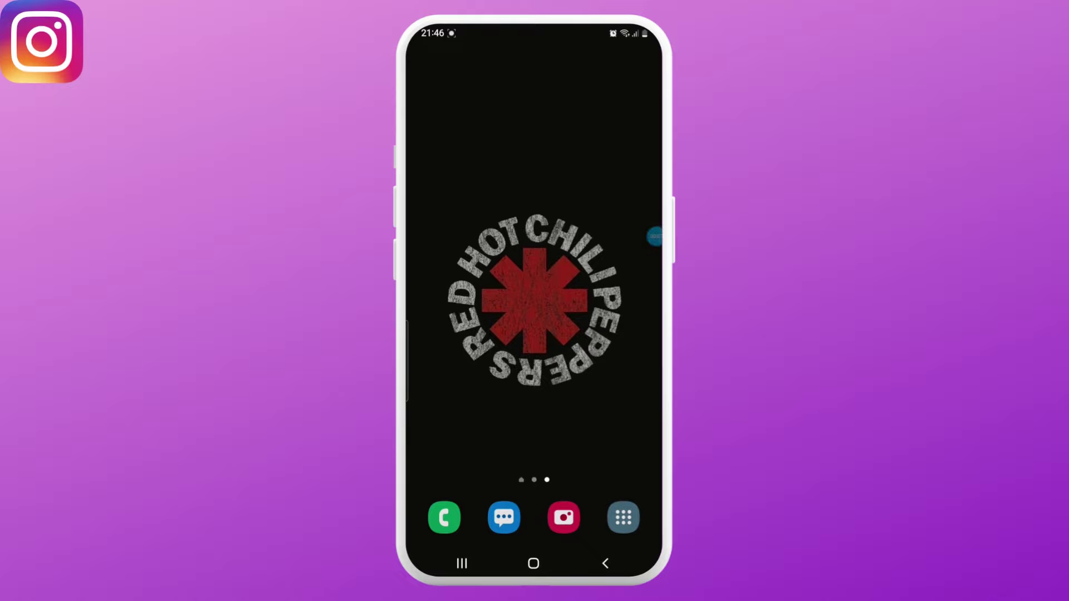
Open the app drawer and the Laal-lalita folder containing Instagram
click(623, 516)
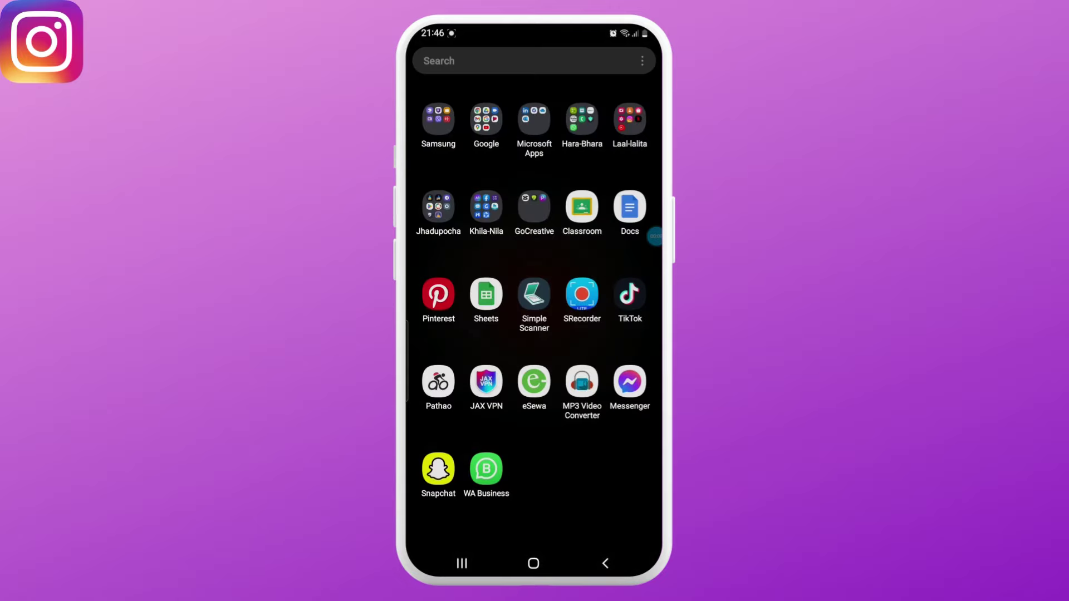
click(628, 121)
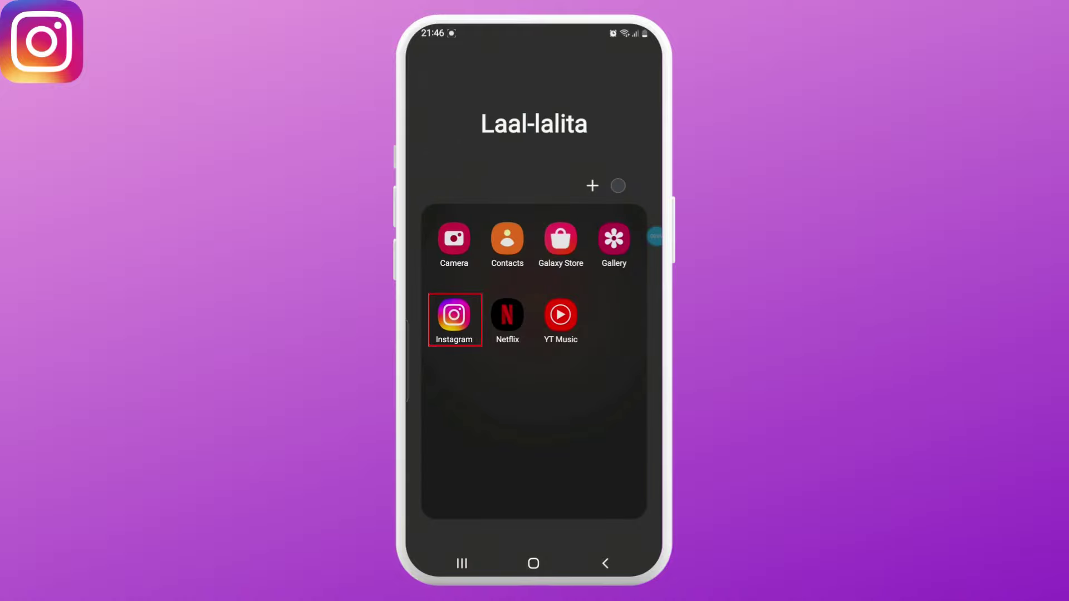
Launch Instagram and bring up sharing options for the tree-mural post on your profile
click(453, 316)
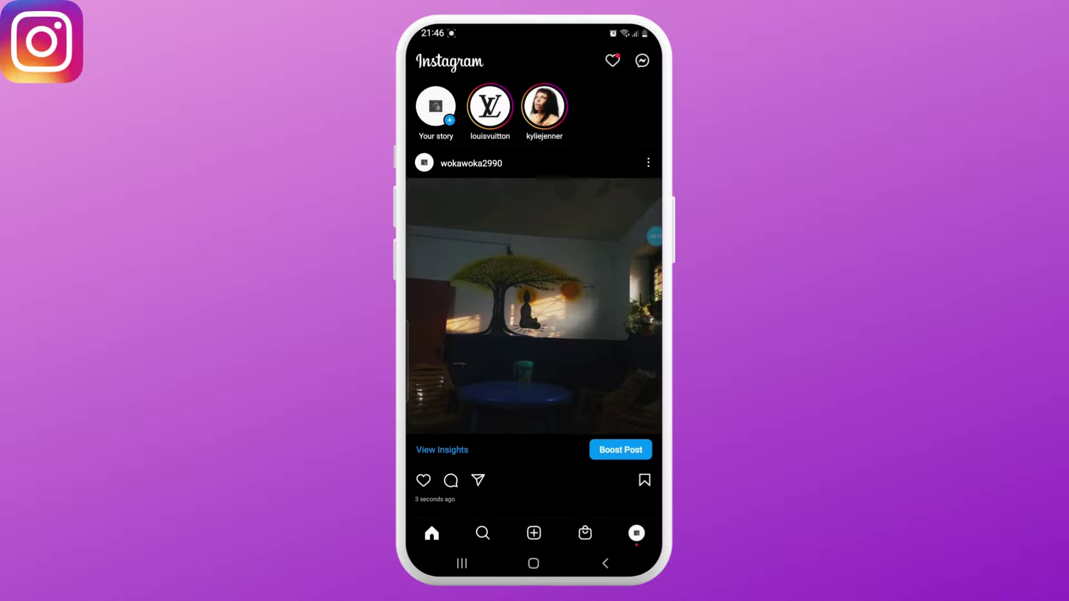
click(637, 533)
click(451, 338)
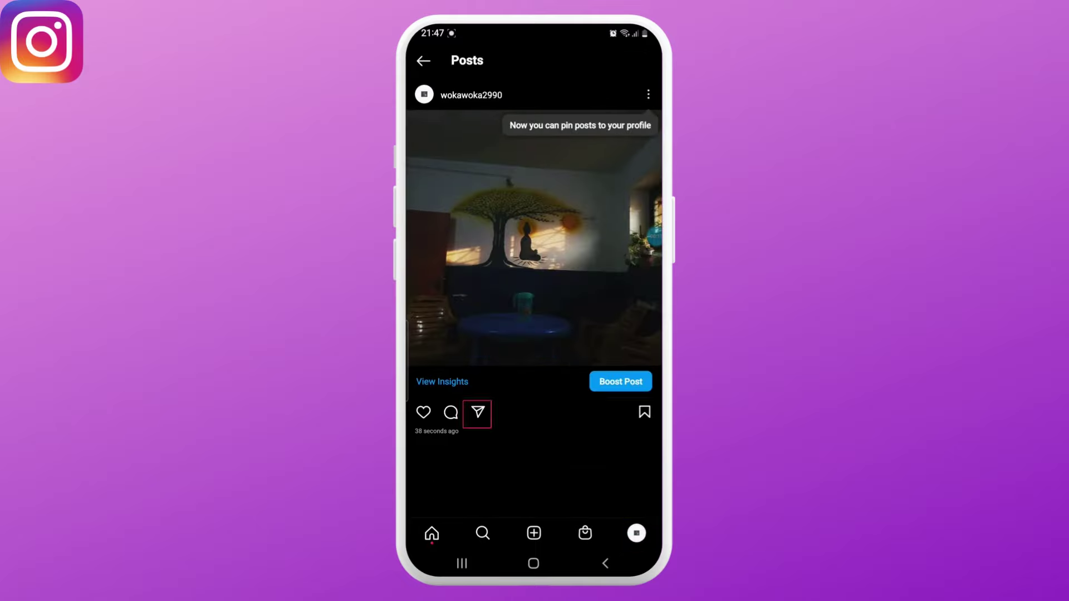
click(477, 412)
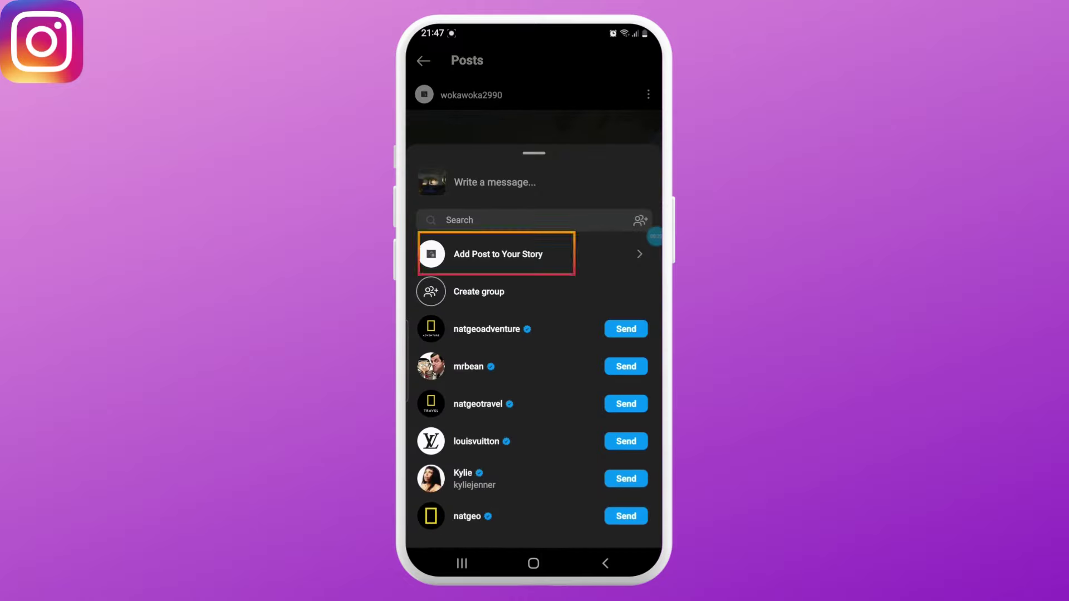
click(498, 254)
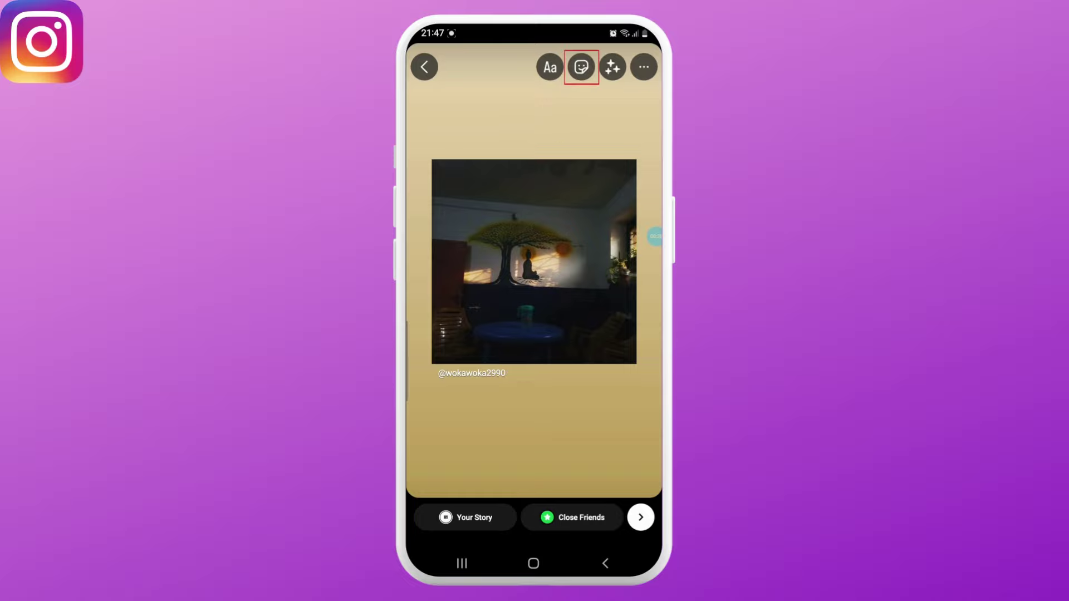
click(581, 67)
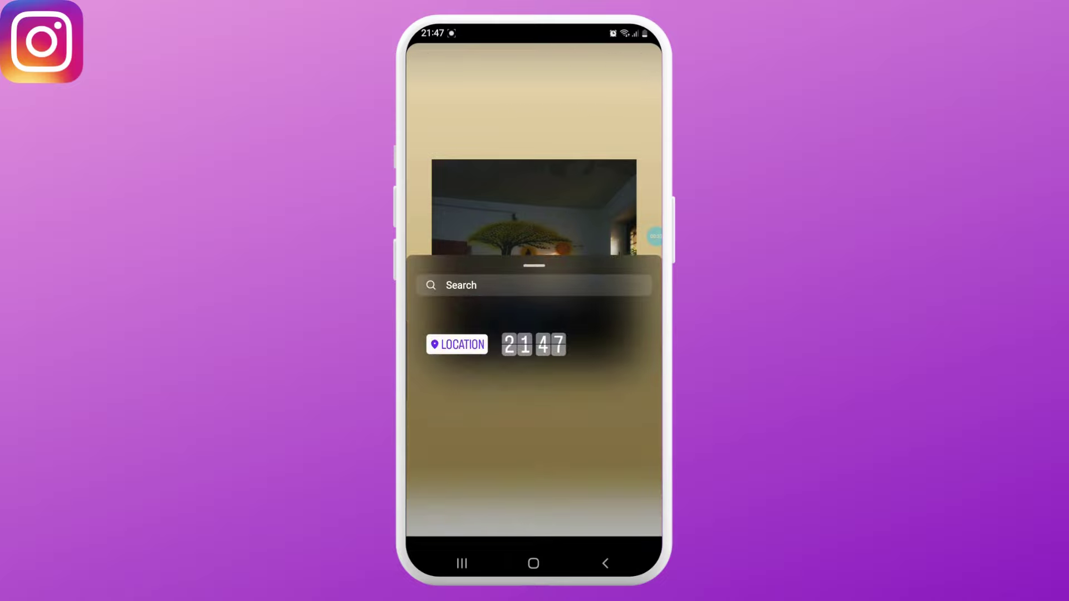
scroll(534, 334, down, 3)
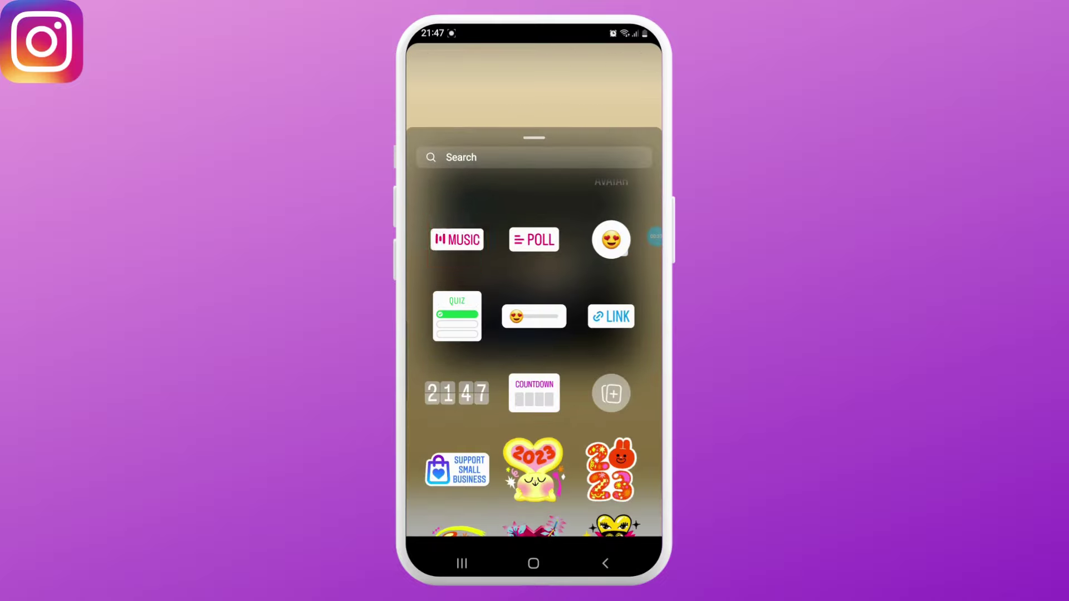
Attach 'Blessing Buddha' from a 'buddha song' music search as a story sticker
click(457, 239)
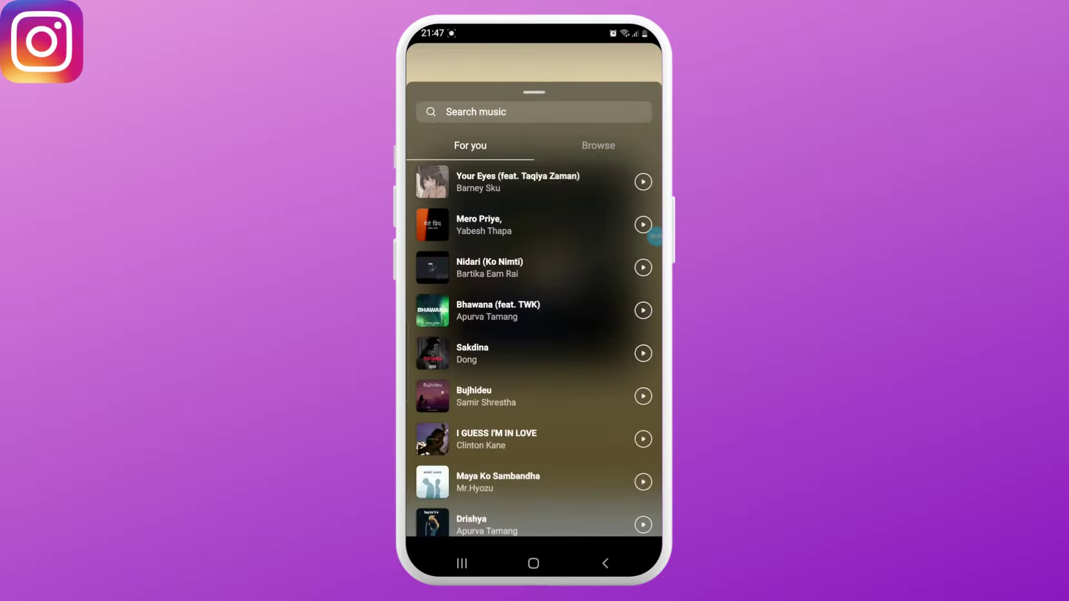
click(501, 111)
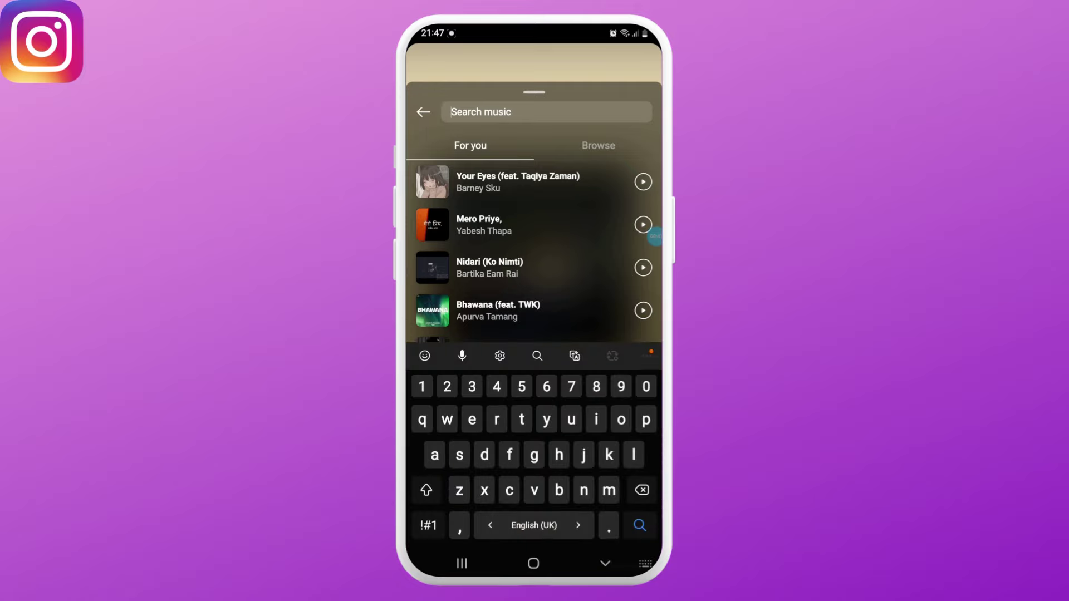
text(buddha)
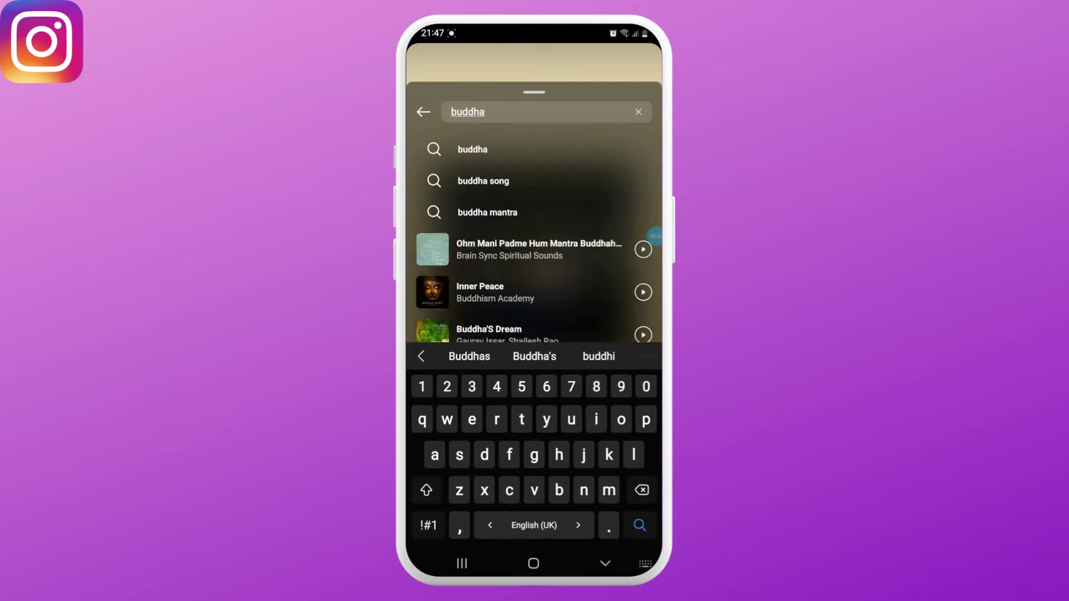
click(468, 180)
click(518, 408)
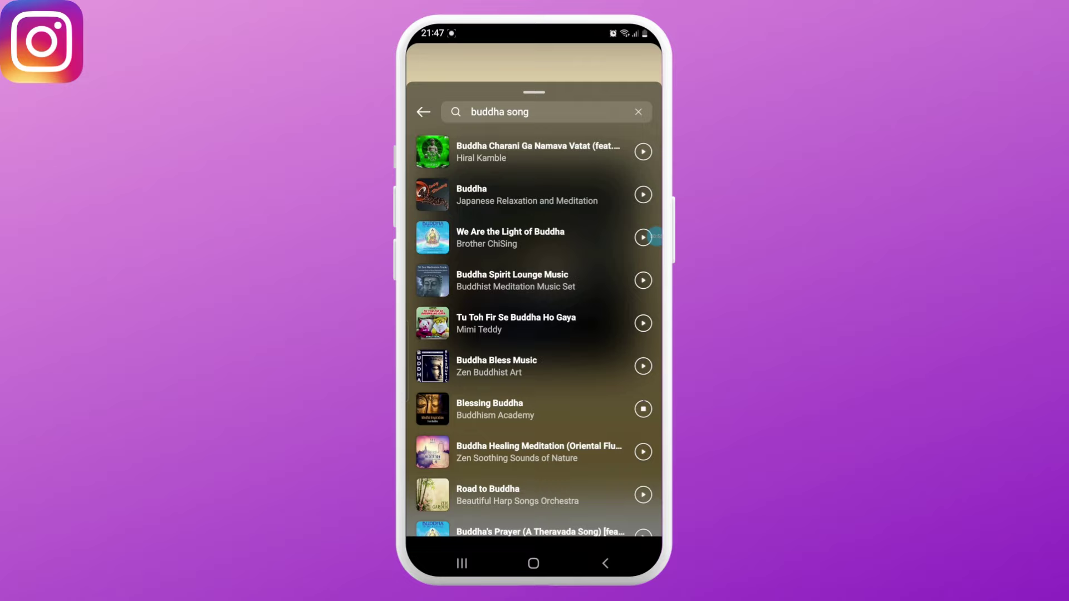
Switch the music sticker to the album-art card style and confirm it
click(567, 426)
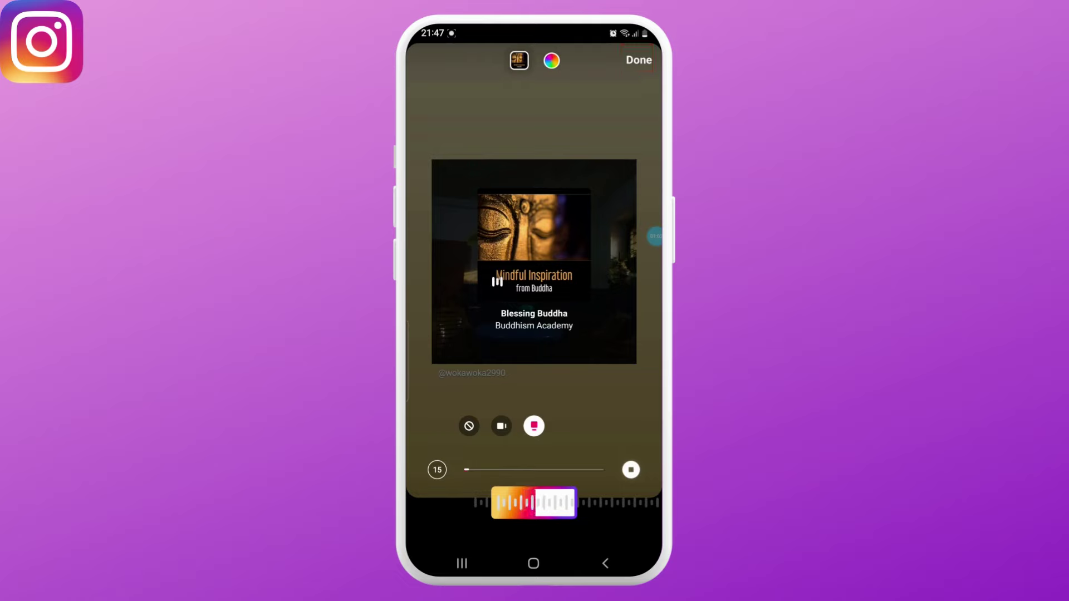
click(638, 59)
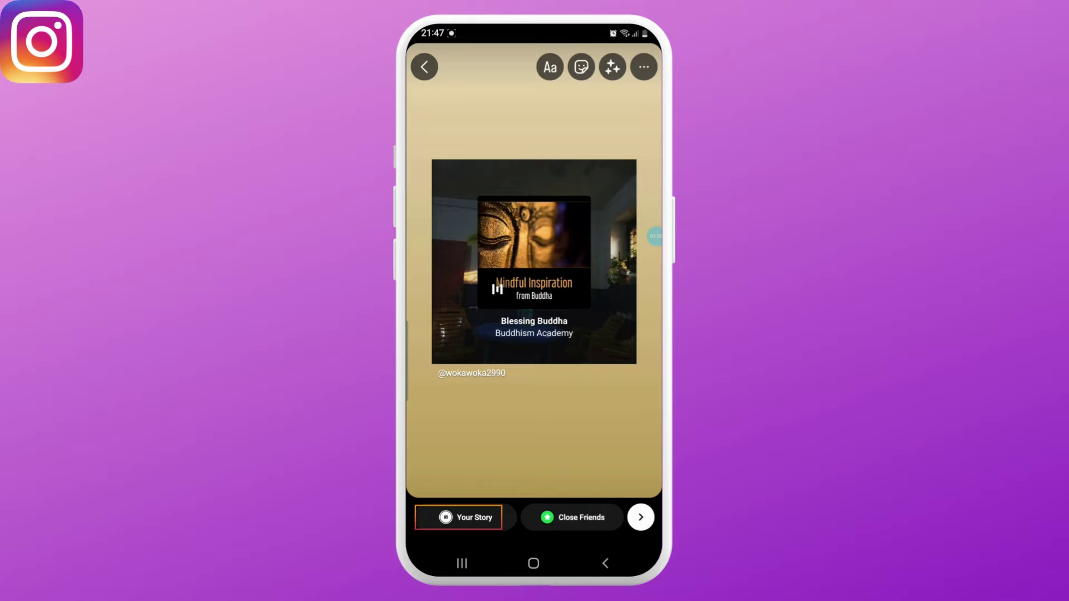
Publish the draft to Your Story, then watch it from the home feed
click(468, 517)
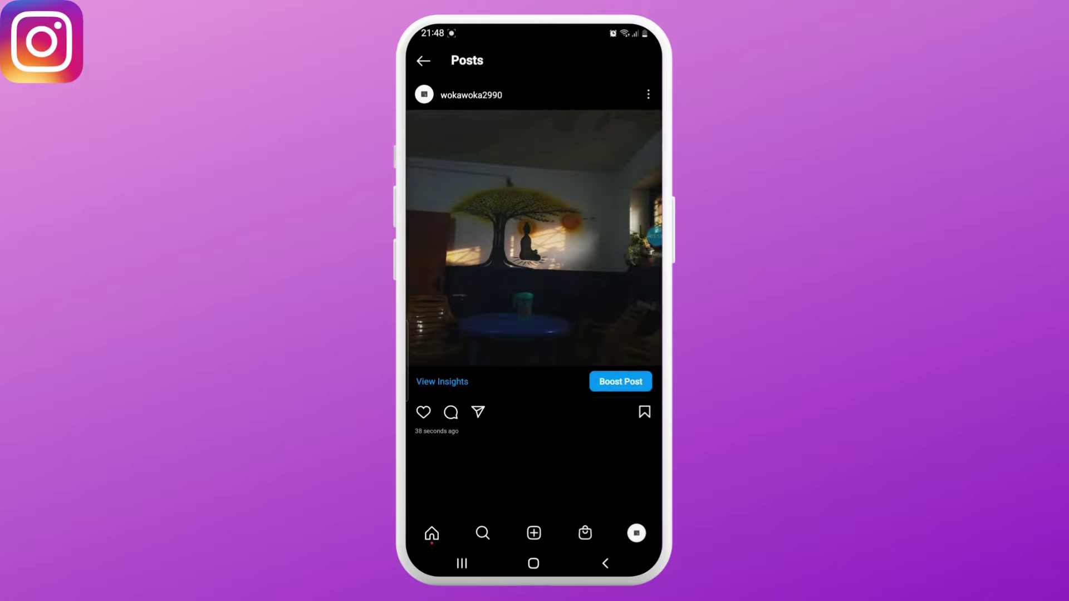
click(431, 533)
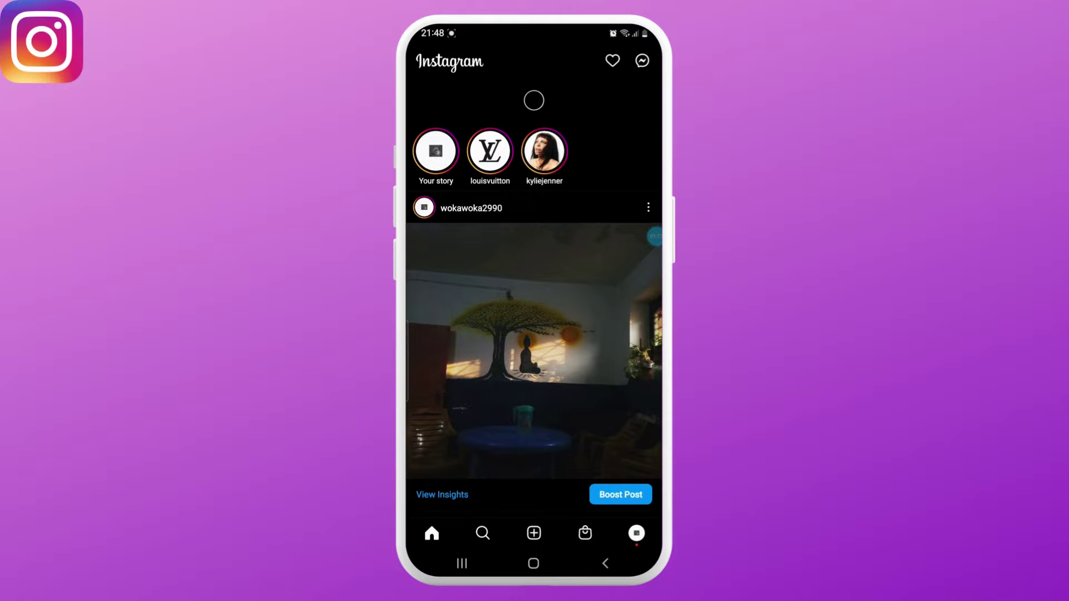
click(436, 151)
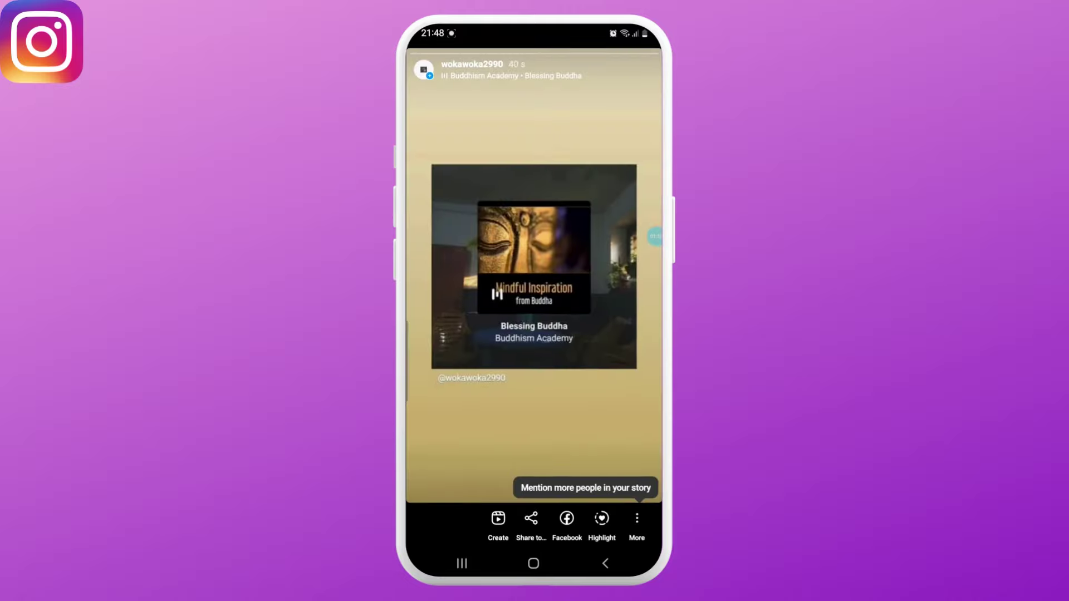